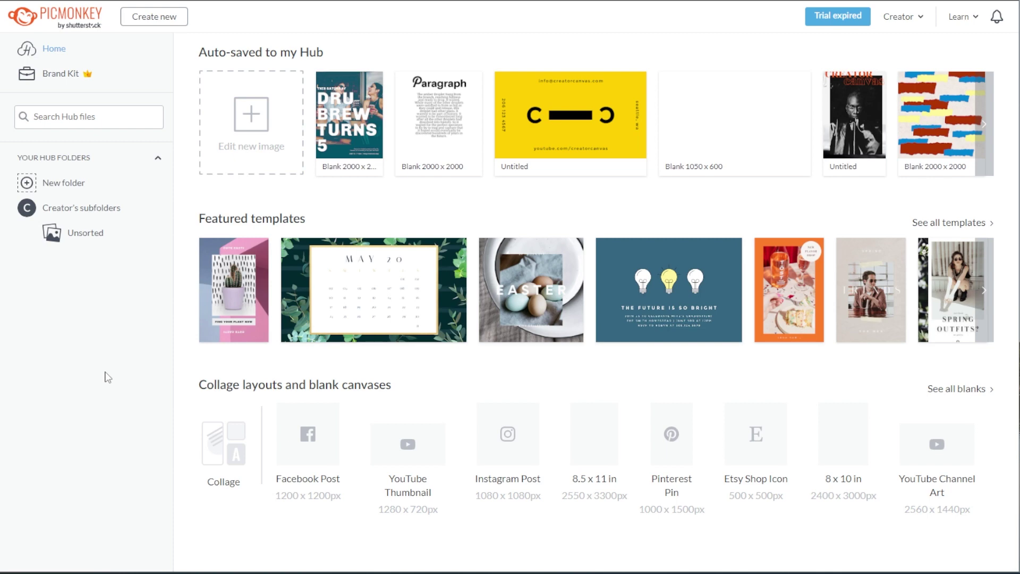
left_click(267, 133)
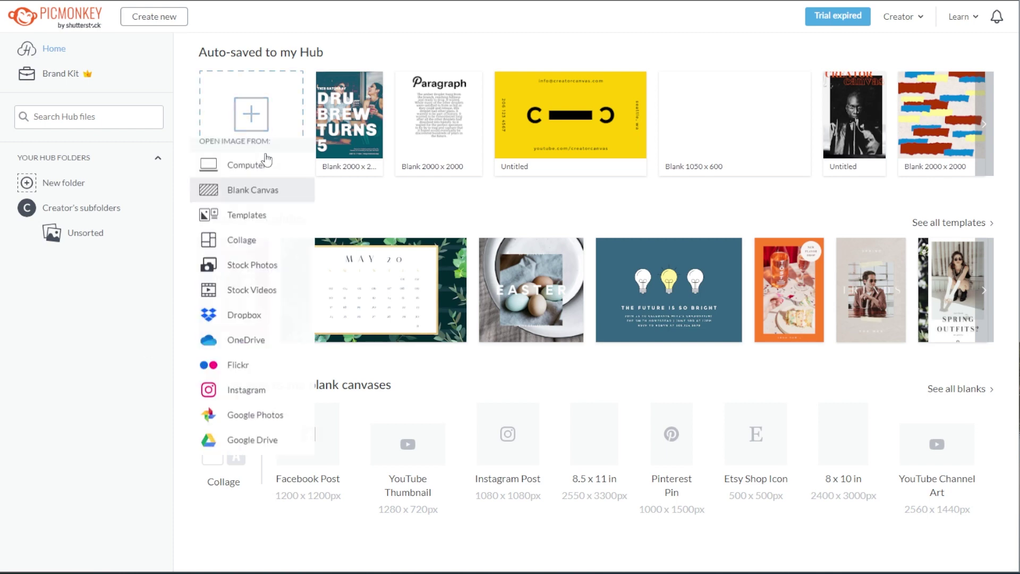
left_click(273, 199)
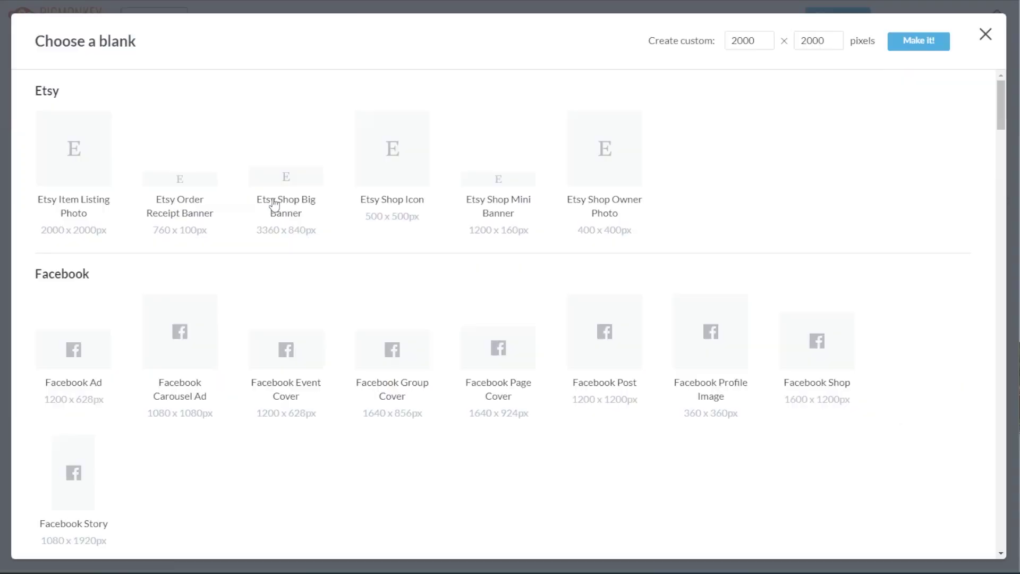
left_click_drag(1003, 113, 1016, 316)
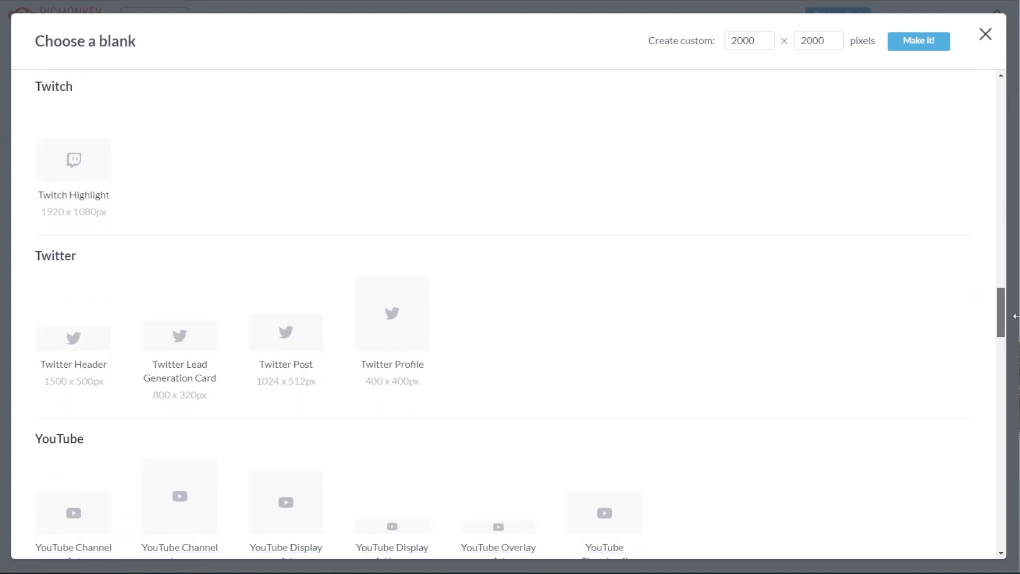
double_click(749, 40)
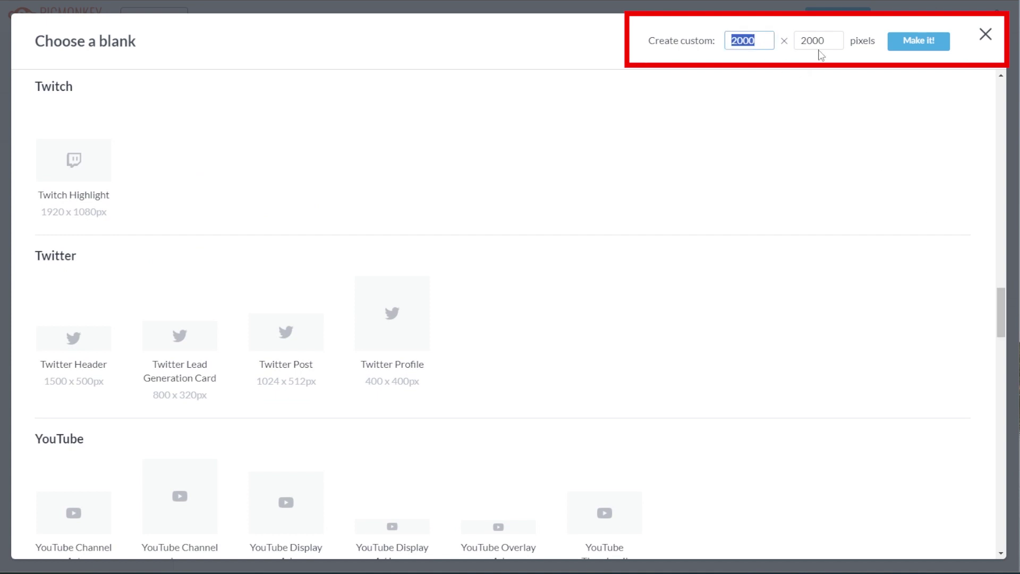
double_click(817, 41)
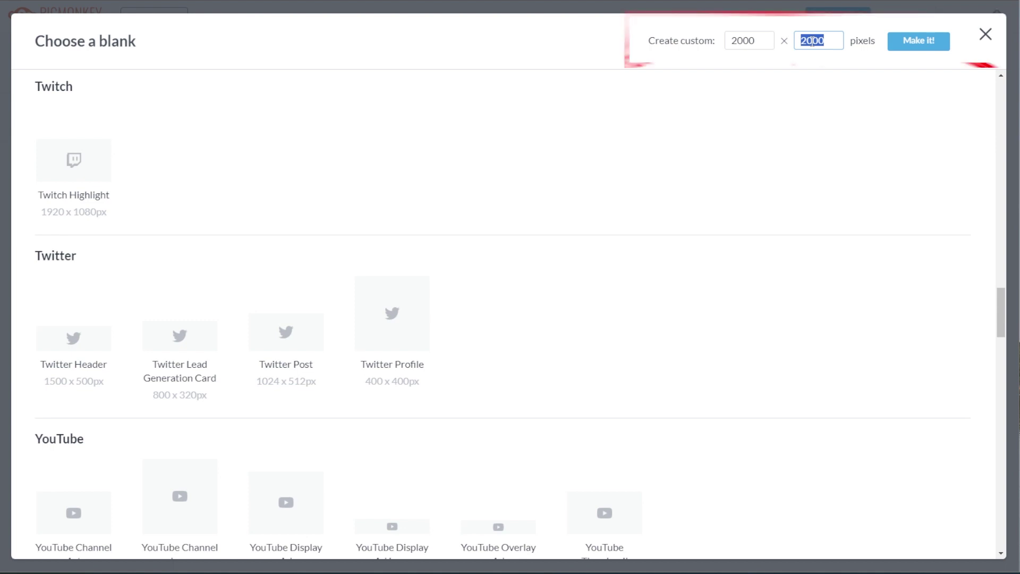
left_click(985, 33)
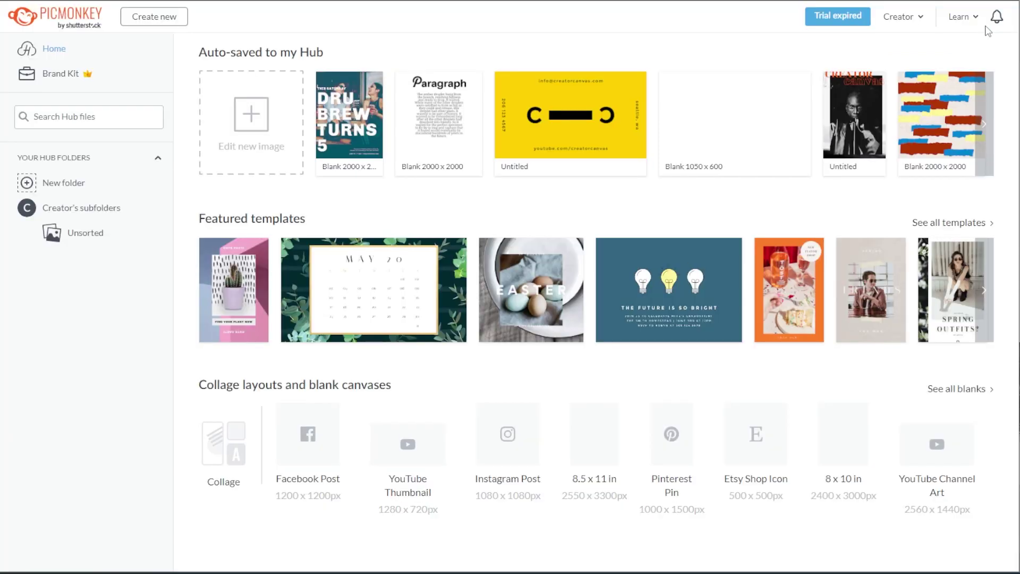
Start a new 1600 × 1200 blank canvas from the Edit new image choices
left_click(277, 109)
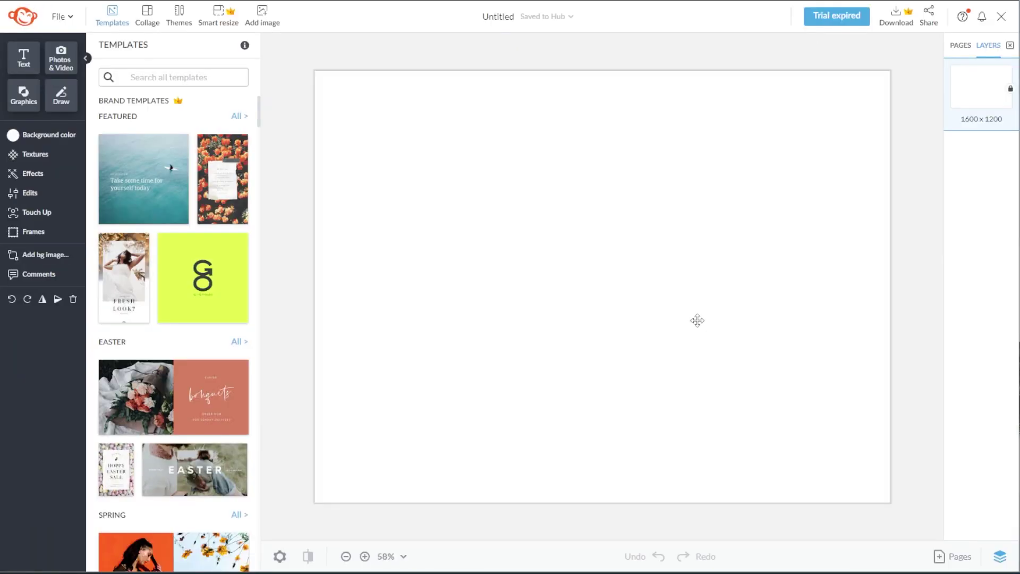
left_click_drag(259, 114, 259, 141)
scroll(260, 141, "down", 5)
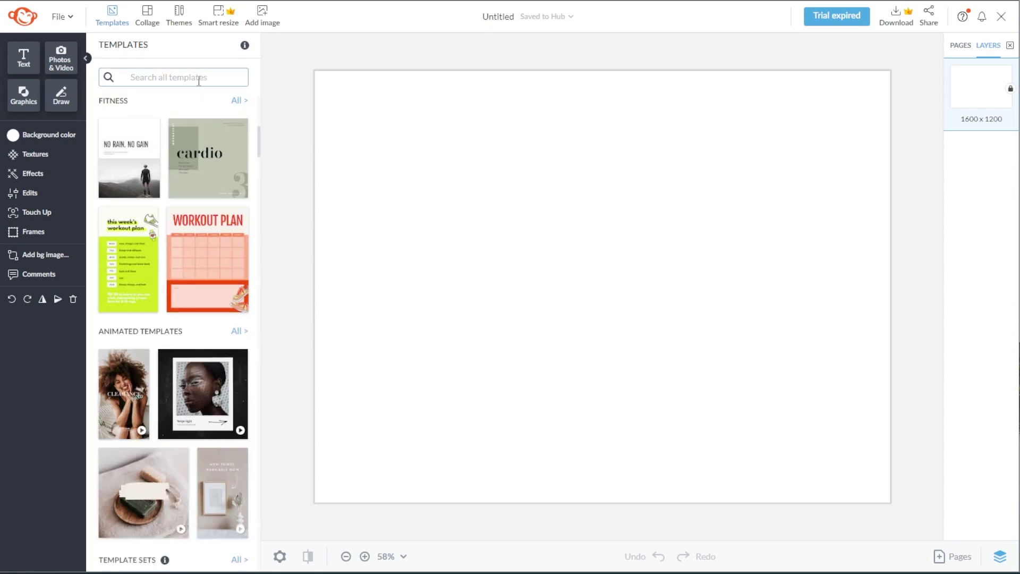
Search the templates for 'Pinterest Pin', then return to the Hub home page
left_click(197, 78)
type("pint")
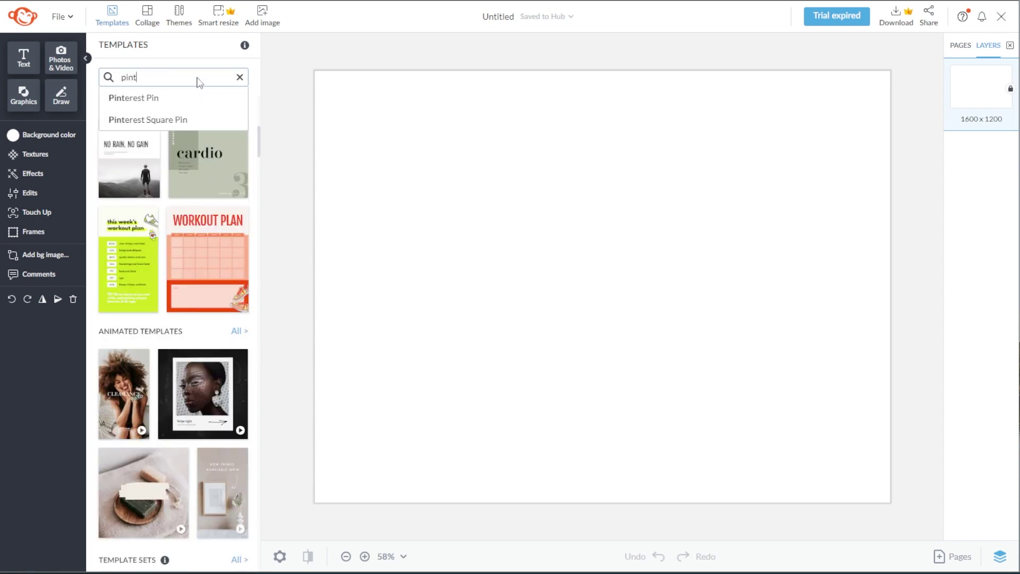
key("Down")
key("Return")
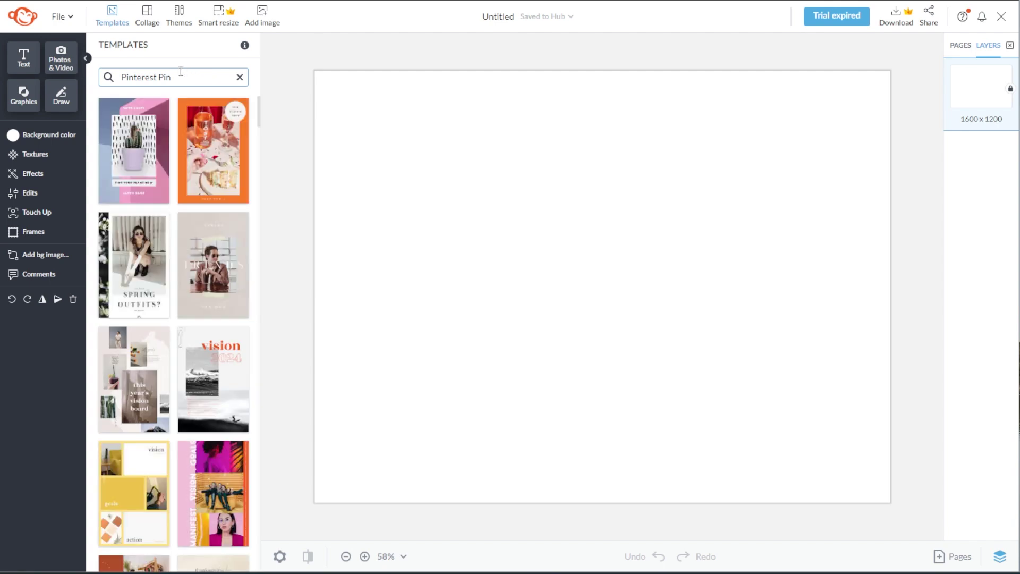
left_click(23, 17)
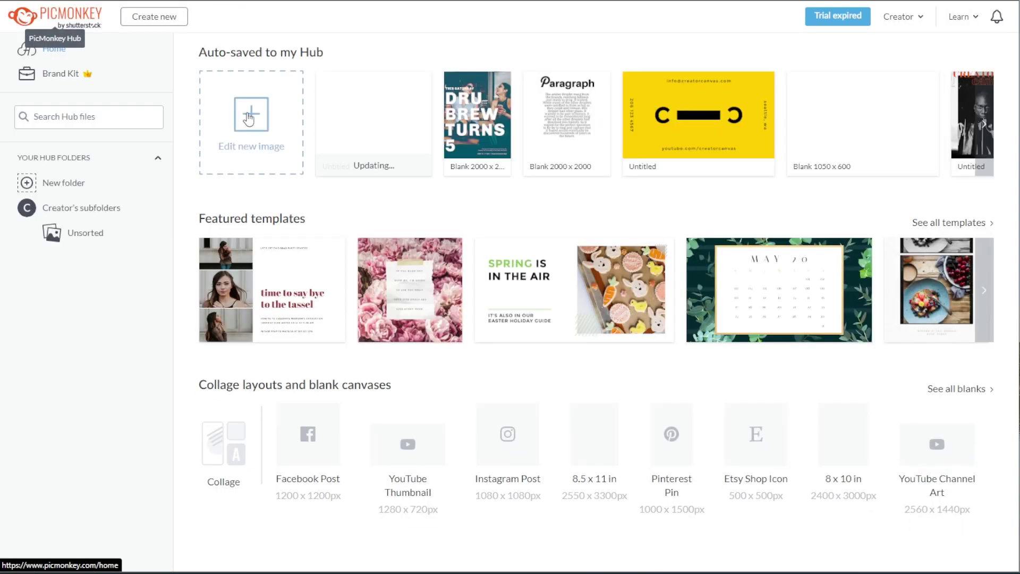
Load the portrait photo pexels-marcus-silva-16234507.jpg from the computer into the editor
left_click(249, 119)
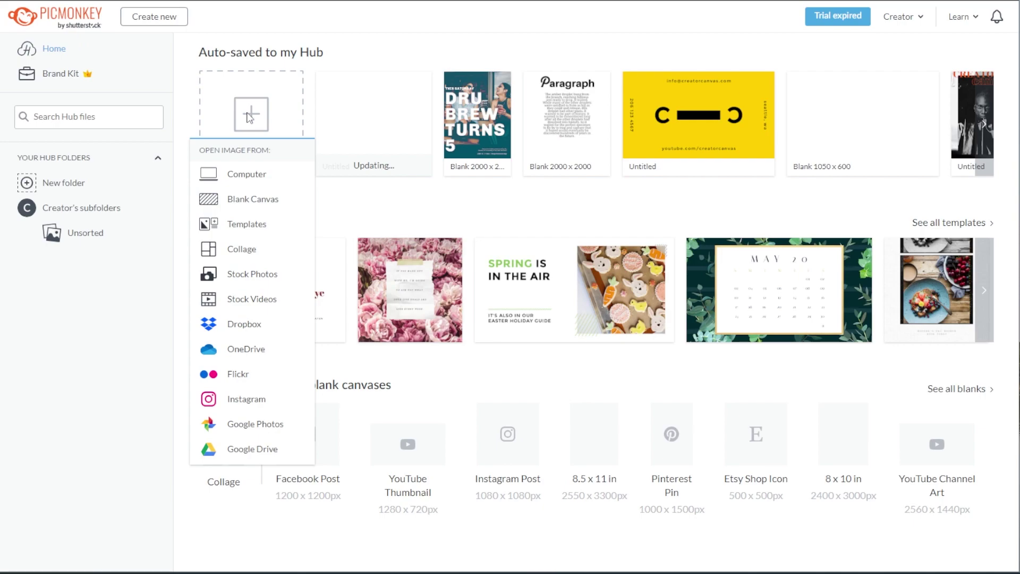
left_click(247, 174)
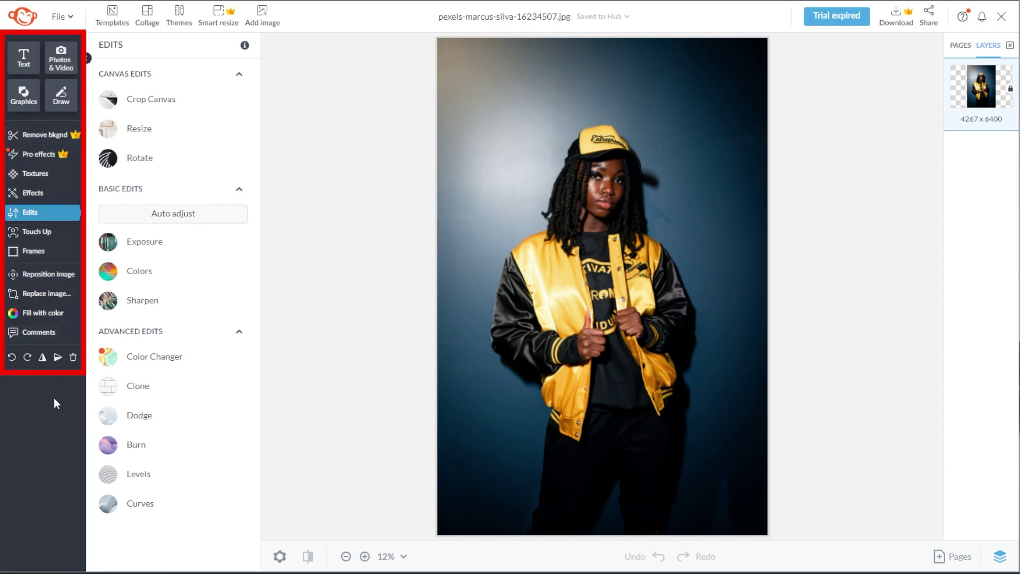
Browse the Text, Photos, Draw and Graphics panels in the left toolbar
left_click(33, 74)
left_click(68, 65)
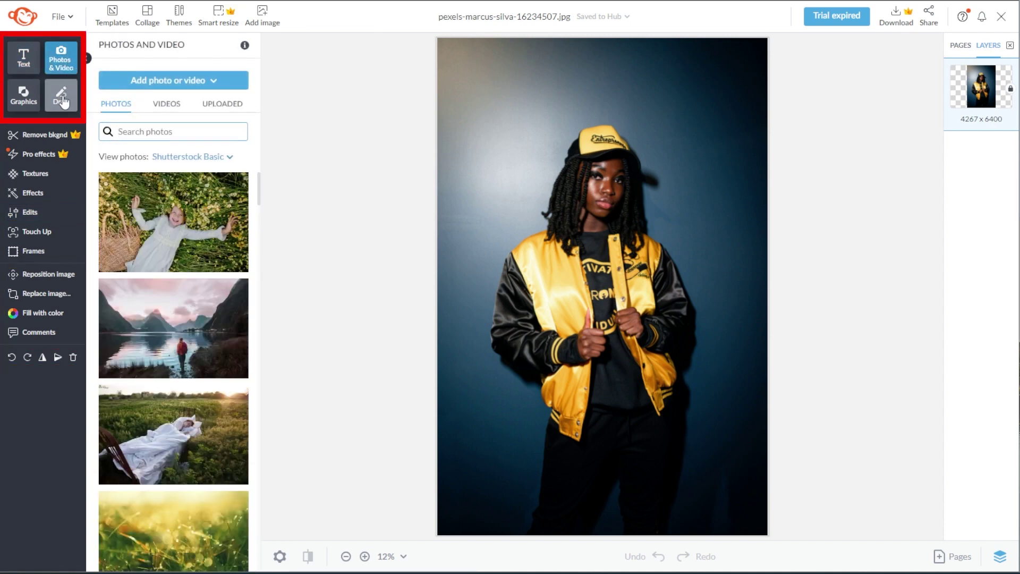
left_click(61, 95)
left_click(20, 106)
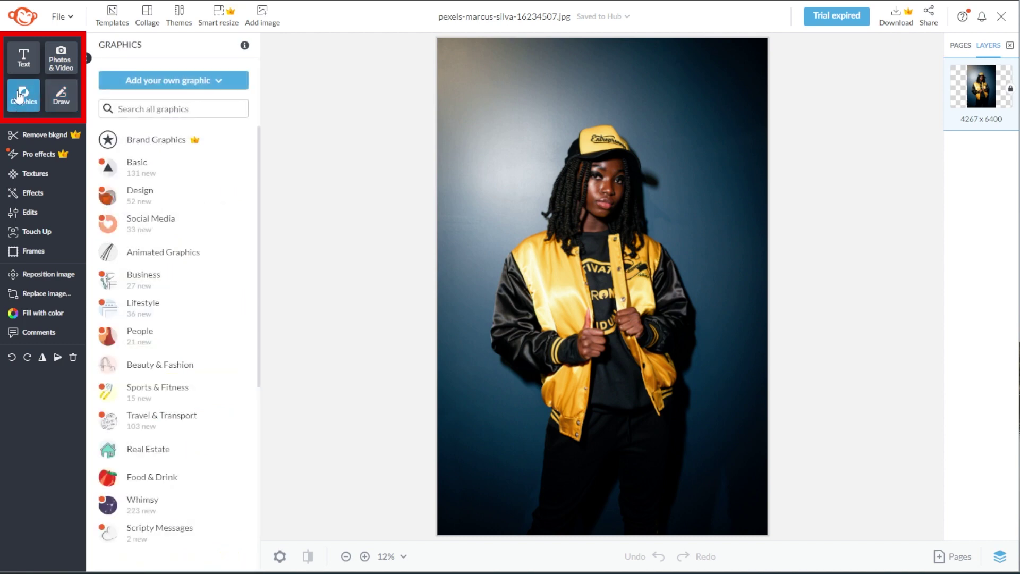
Add the 'grl pwr.' Abril Fatface text layout to the photo
left_click(24, 58)
left_click(53, 63)
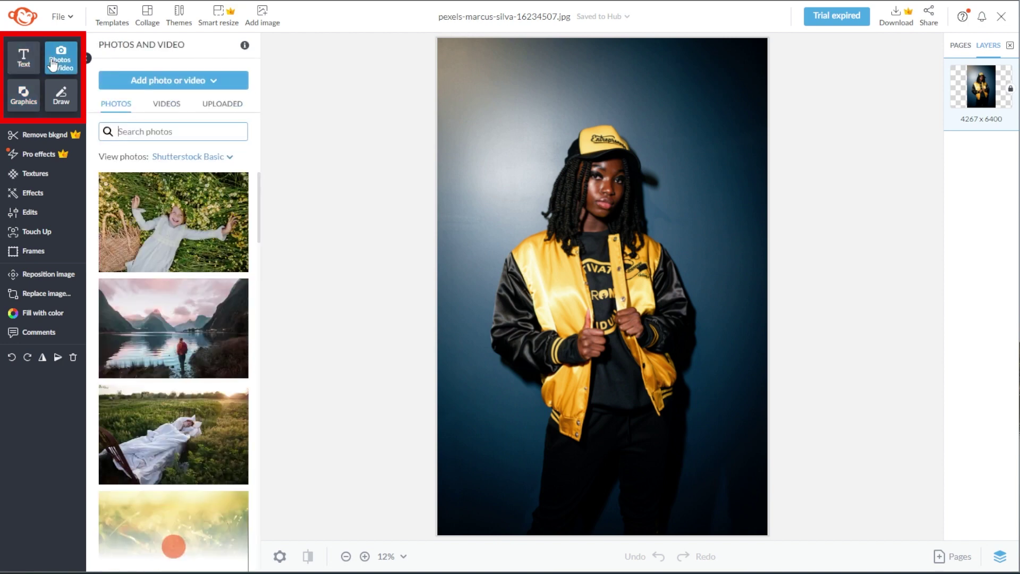
left_click(62, 103)
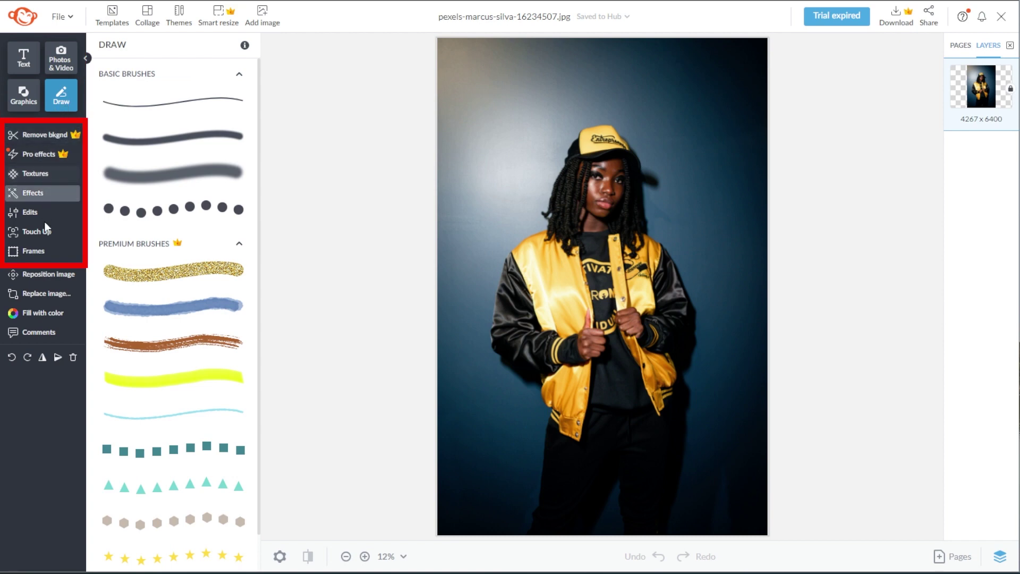
left_click(23, 57)
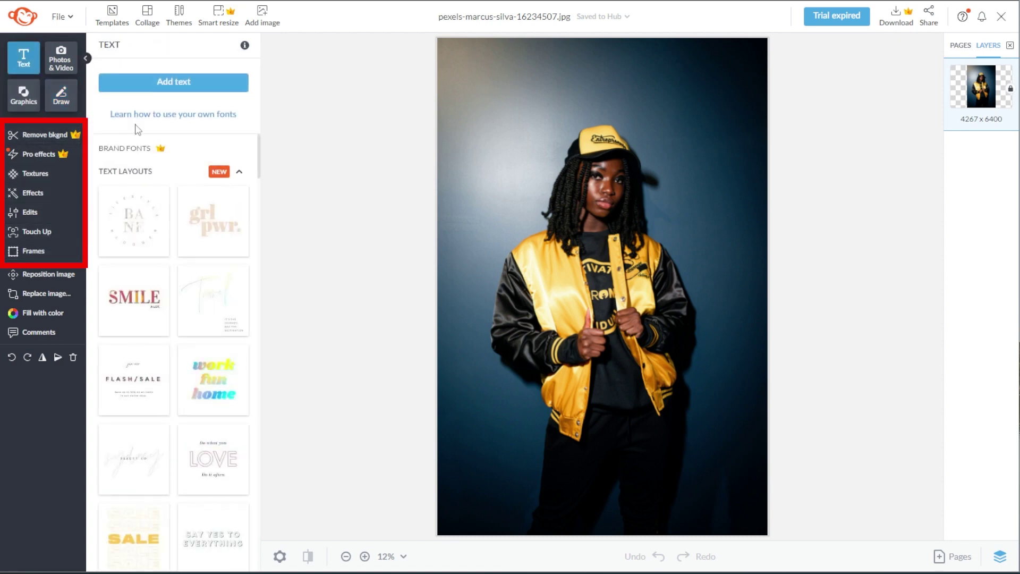
left_click(227, 229)
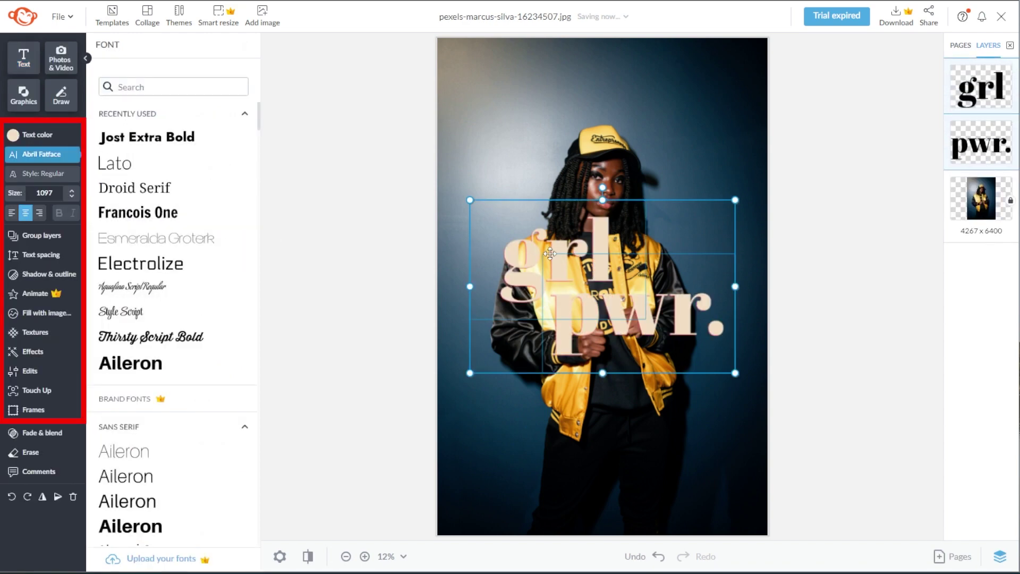
Move the 'grl pwr.' text near the top and add a black ellipse at the centre
left_click_drag(552, 255, 553, 144)
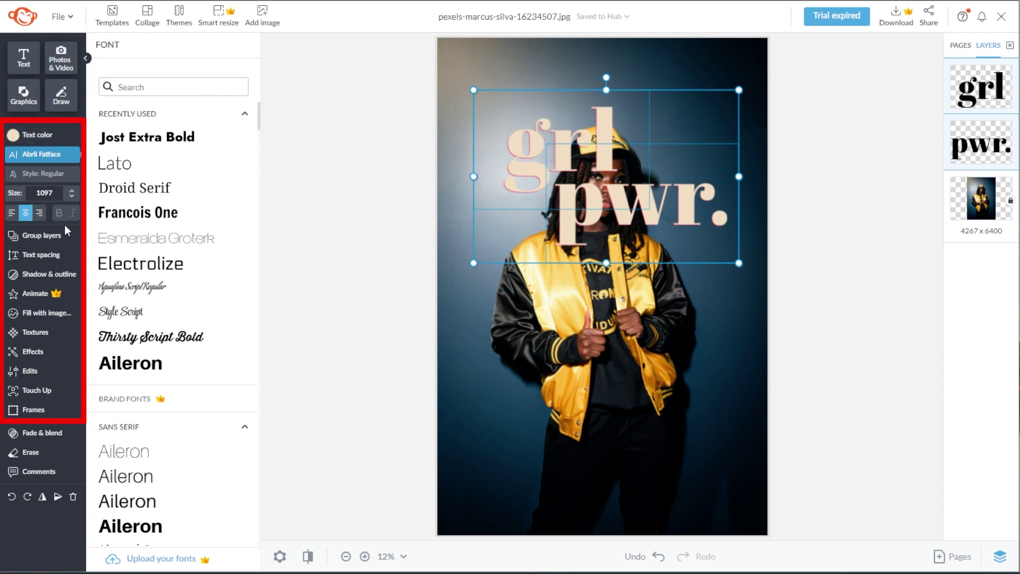
left_click(24, 95)
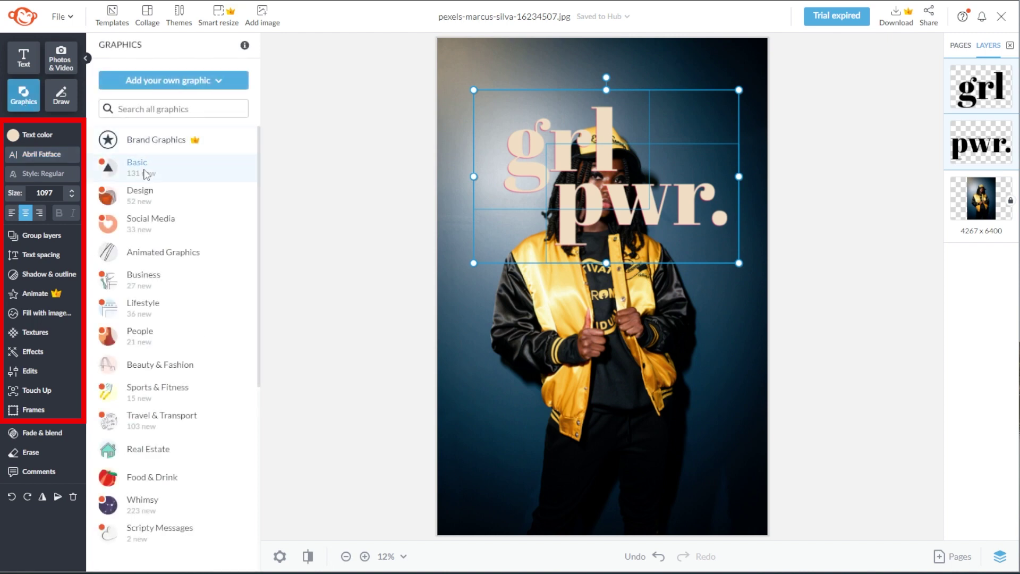
left_click(152, 176)
left_click(173, 186)
left_click_drag(530, 410, 612, 317)
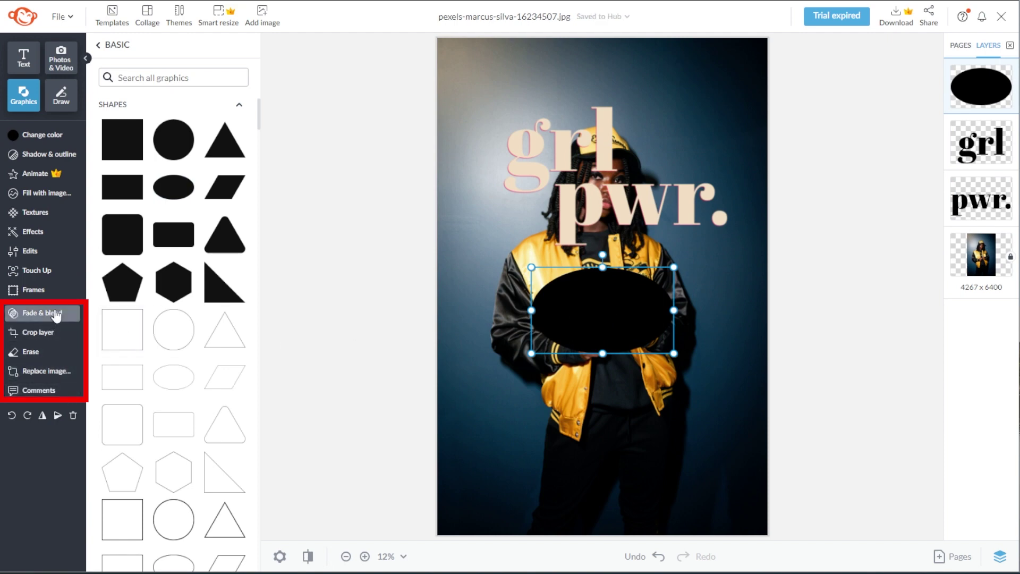
left_click(595, 205)
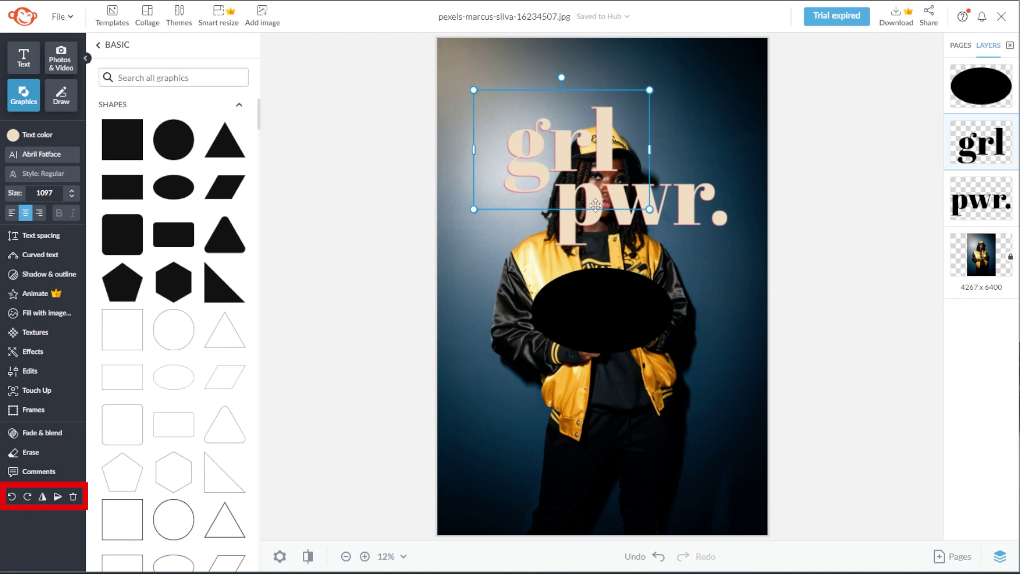
left_click(58, 496)
left_click(57, 496)
left_click(42, 497)
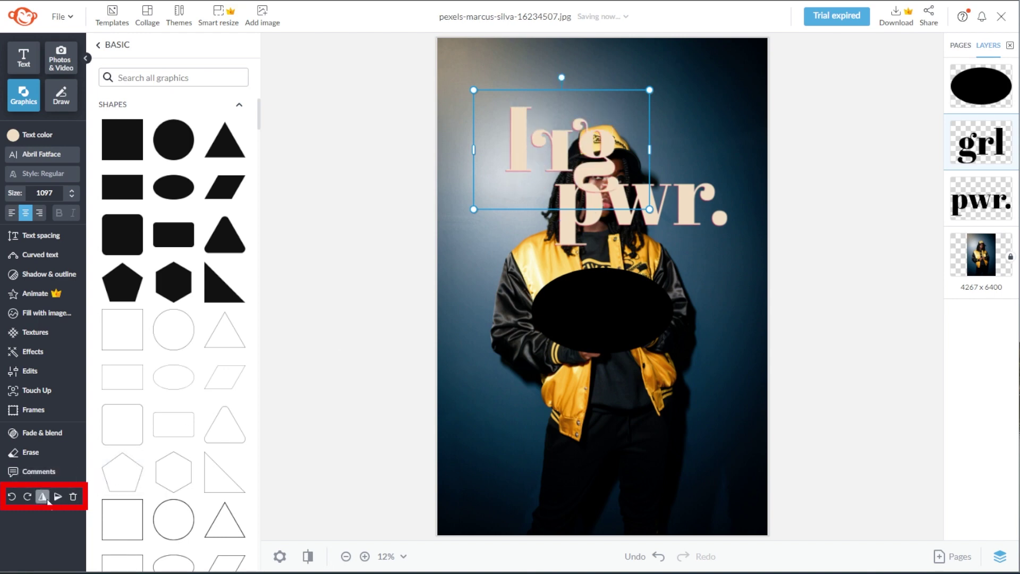
left_click(43, 497)
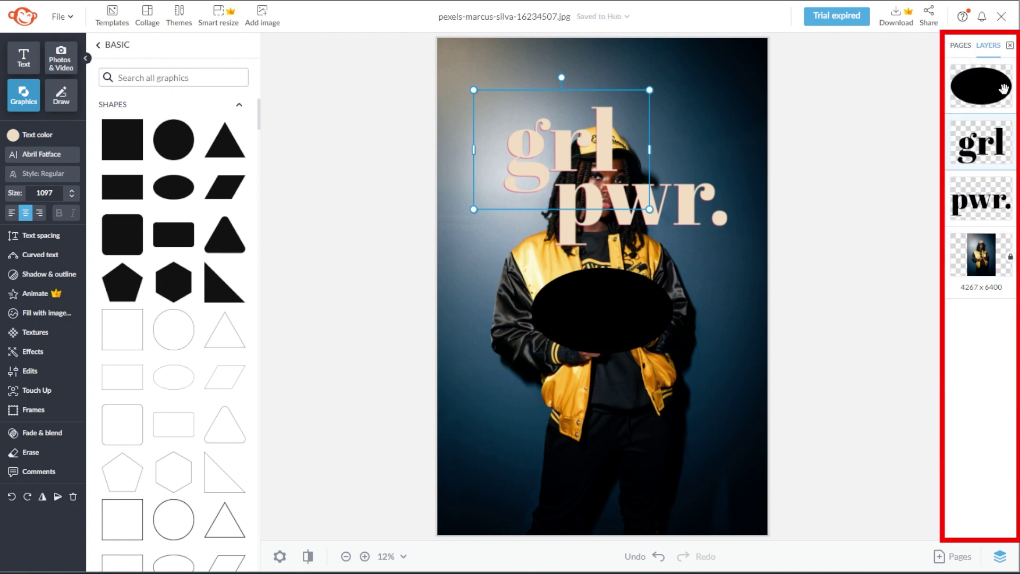
Unlock the photo layer, add a black circle, and place the ellipse below the text layers
left_click(1010, 258)
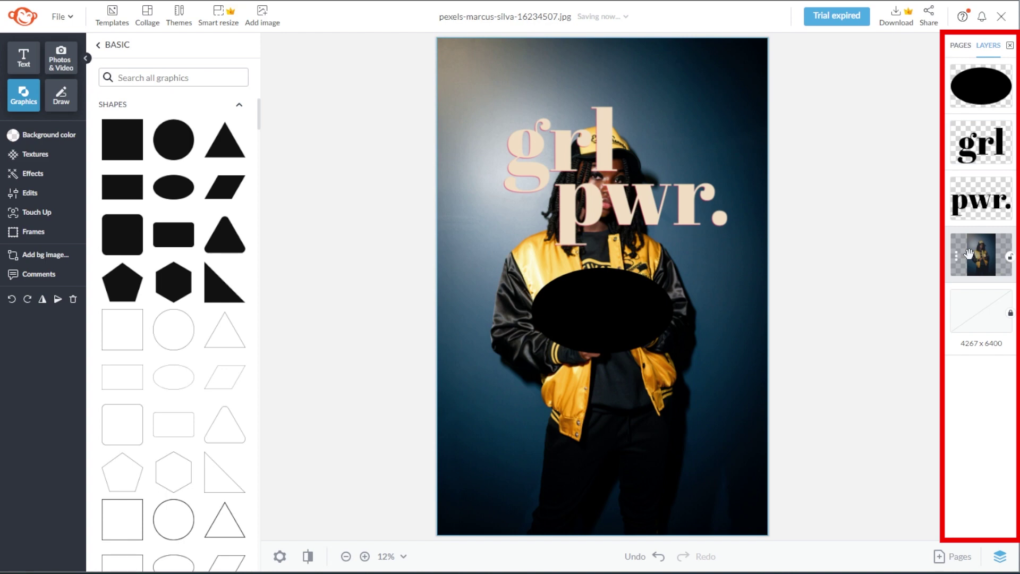
left_click(181, 156)
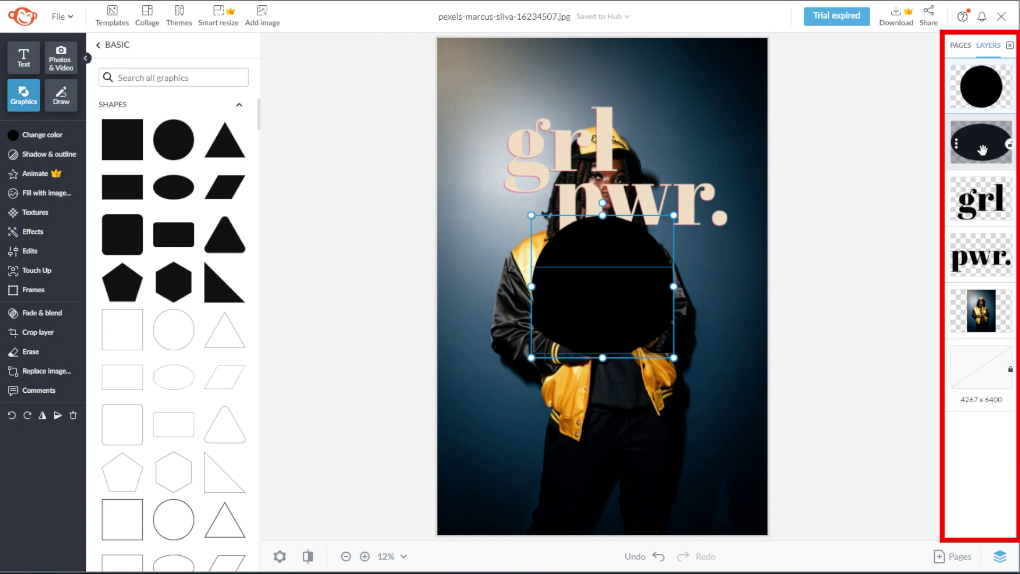
left_click_drag(983, 150, 979, 218)
left_click_drag(978, 265, 975, 165)
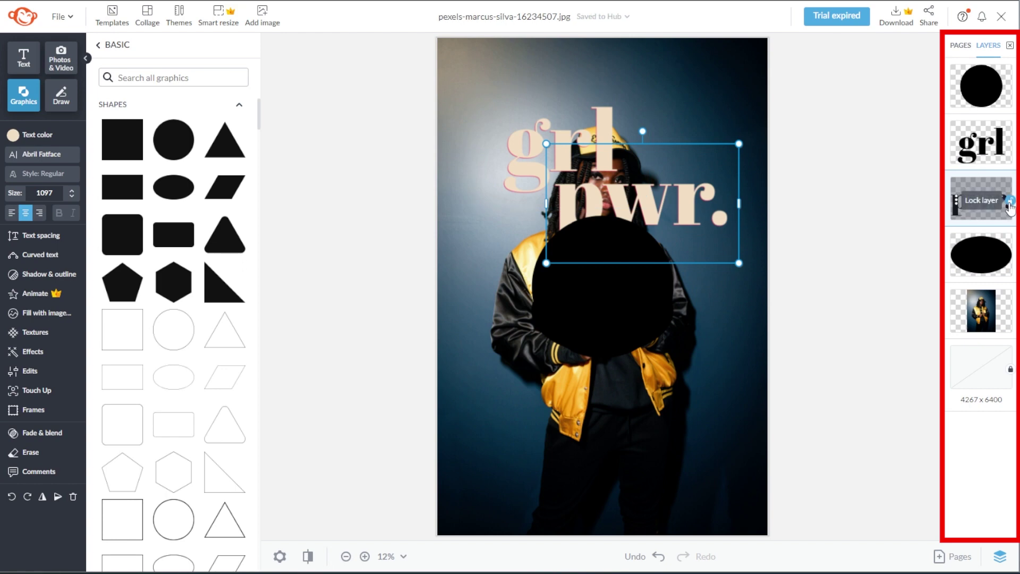
left_click(1009, 203)
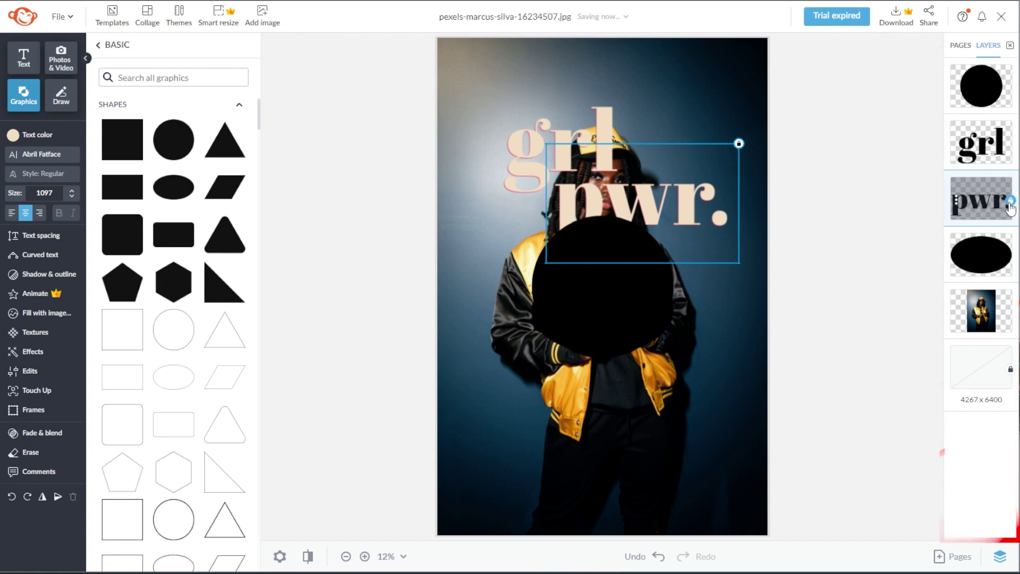
left_click(1009, 203)
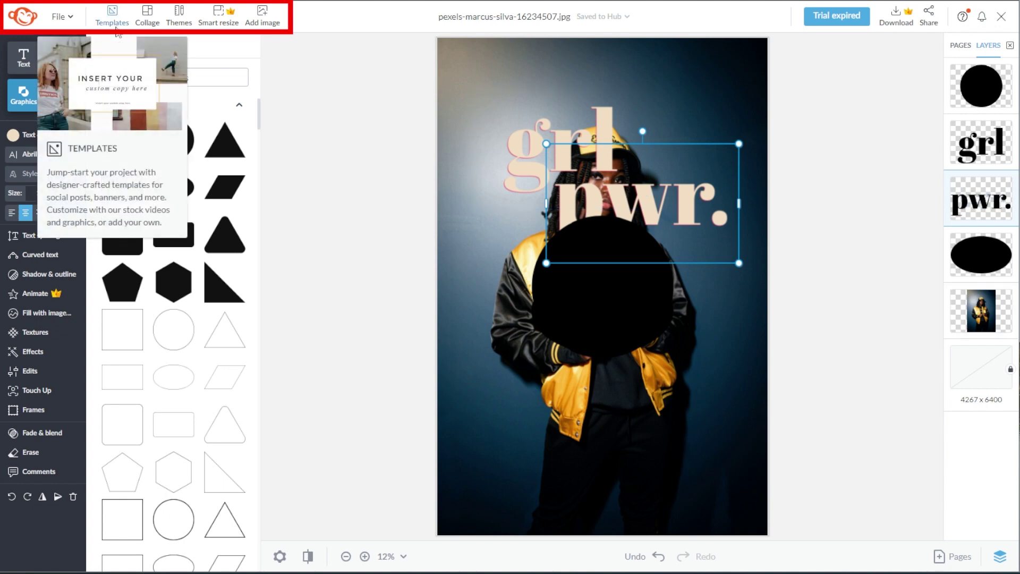
Look through the File menu and the Templates and Collage options
left_click(60, 16)
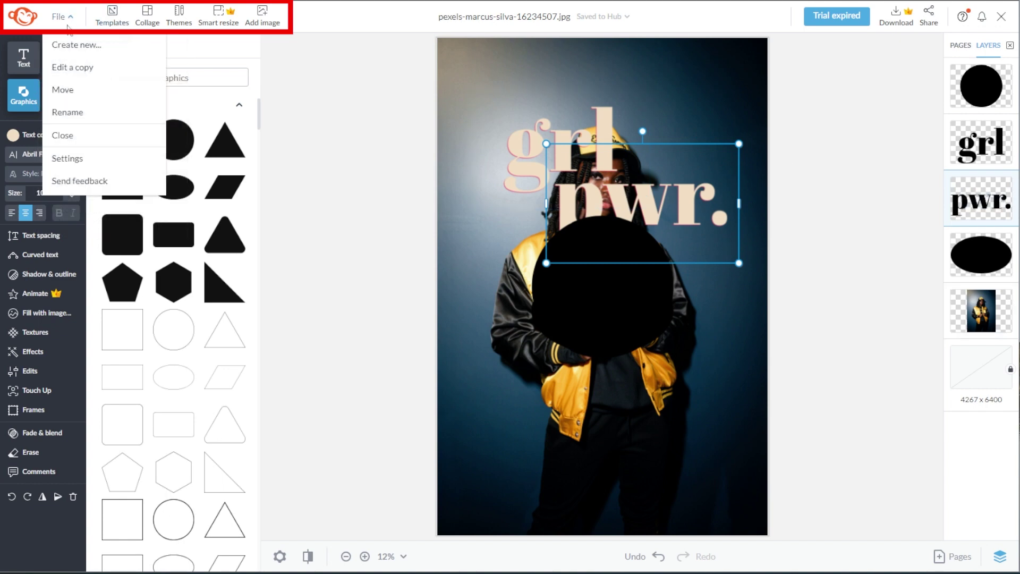
left_click(118, 24)
left_click(127, 23)
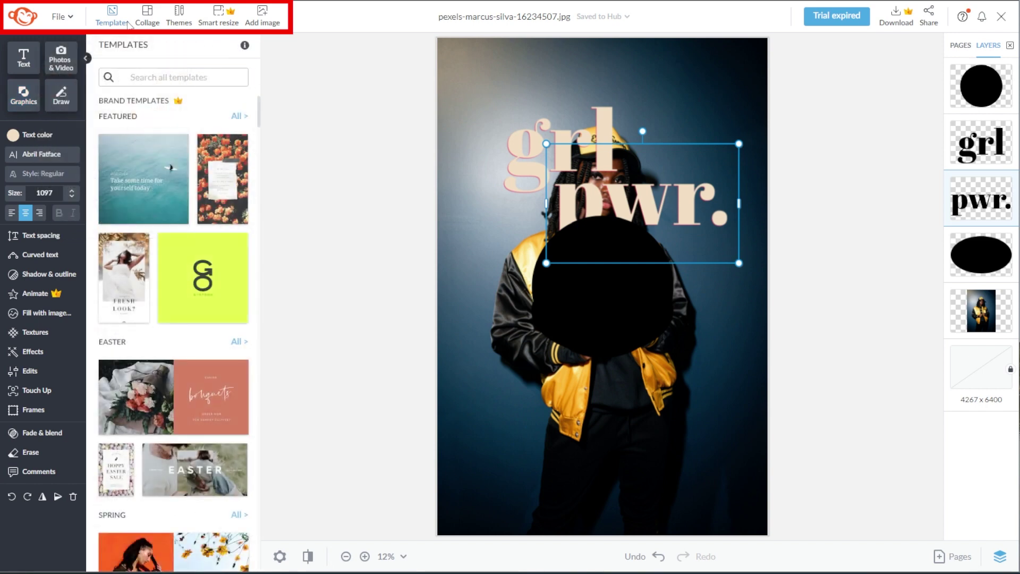
left_click(147, 17)
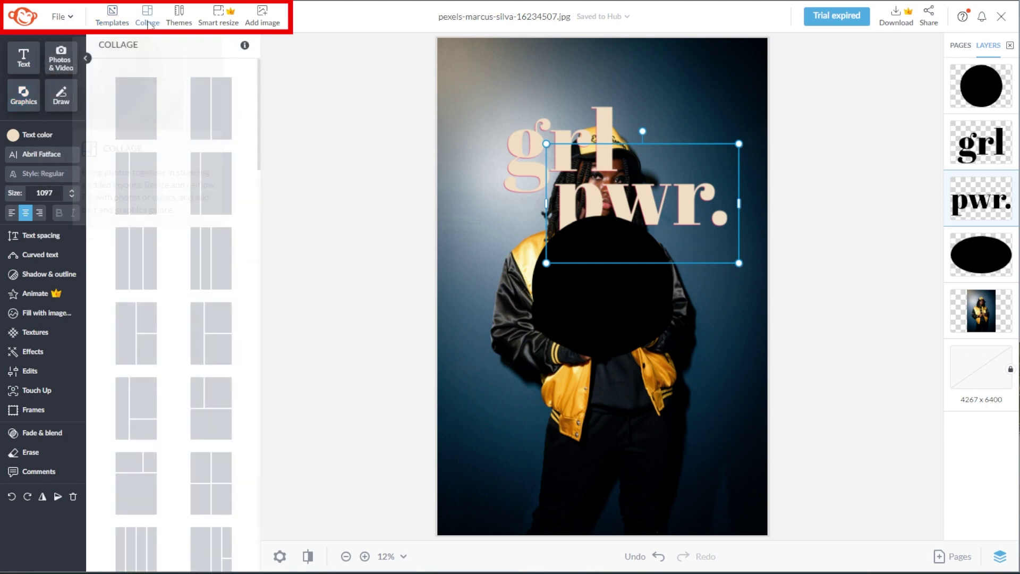
Open the Santa Land theme and scroll through its reindeer and ornament graphics
left_click(180, 24)
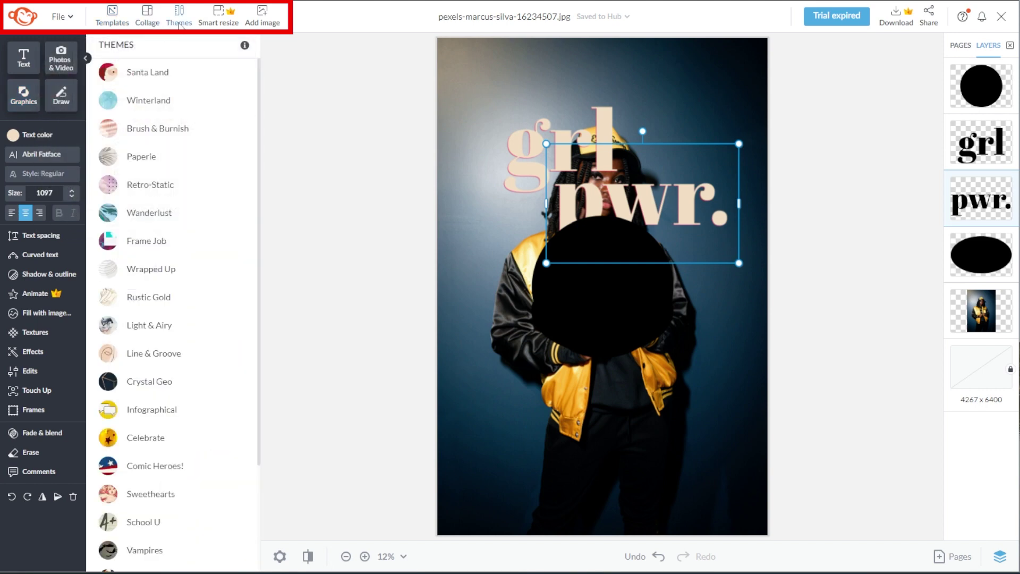
left_click(220, 68)
scroll(228, 215, "down", 2)
scroll(228, 216, "down", 8)
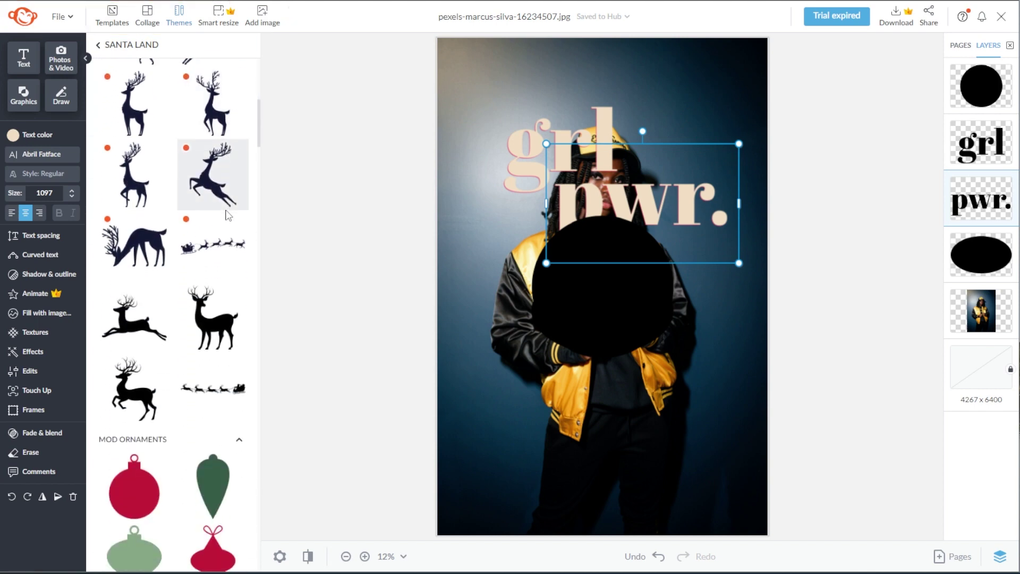